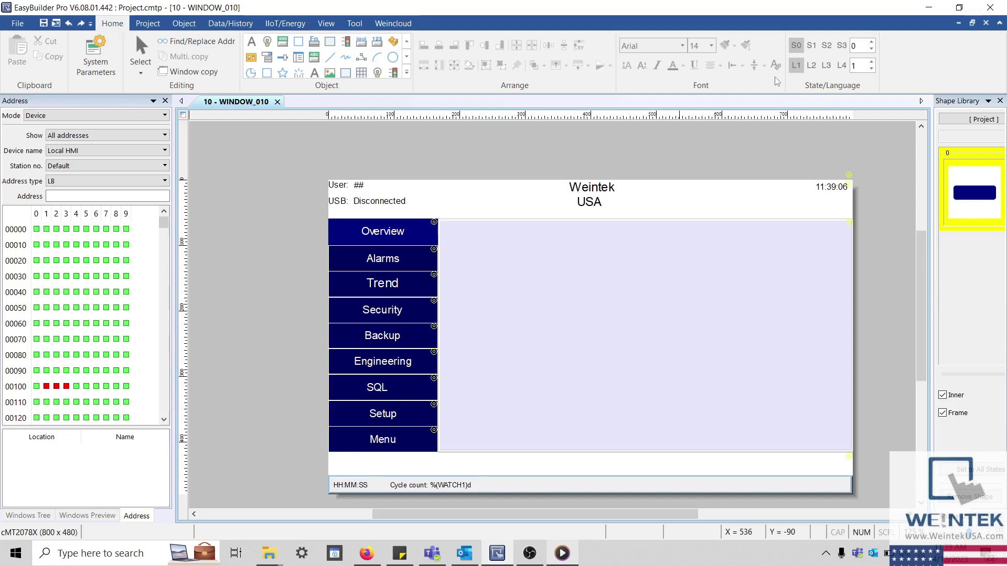
# - Preview the window's texts in language 2, then return the preview to English language 1
pyautogui.click(812, 65)
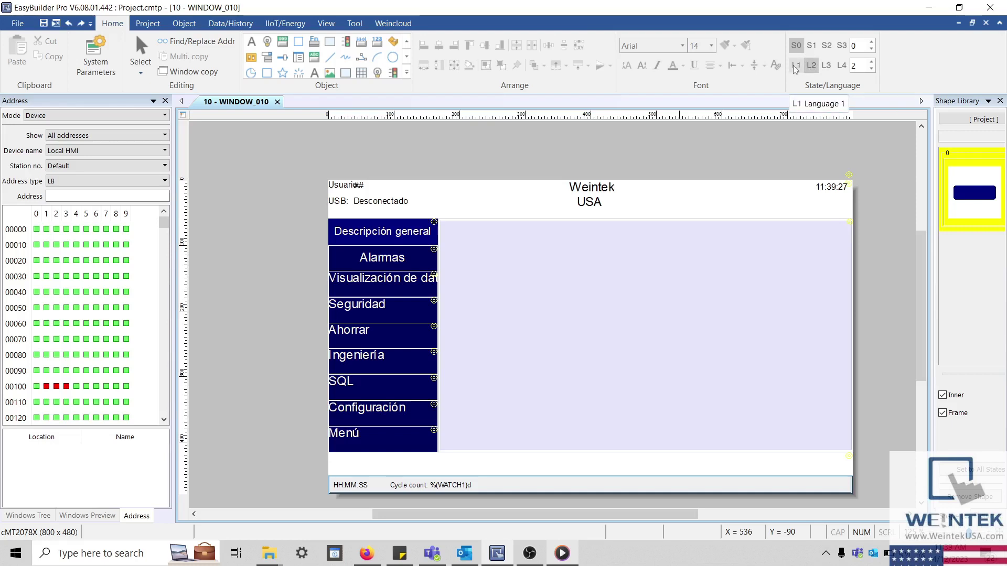
pyautogui.click(795, 67)
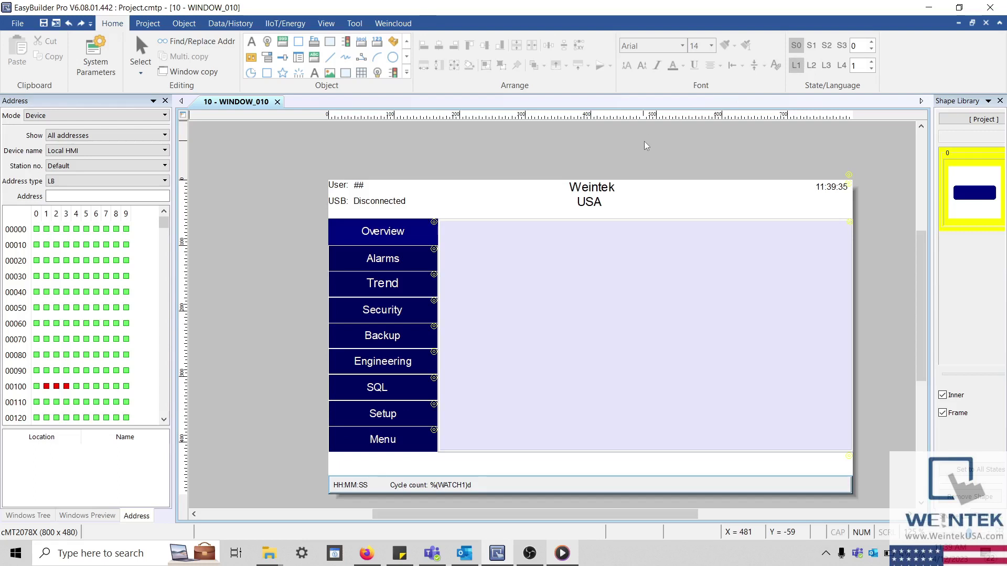
pyautogui.click(411, 222)
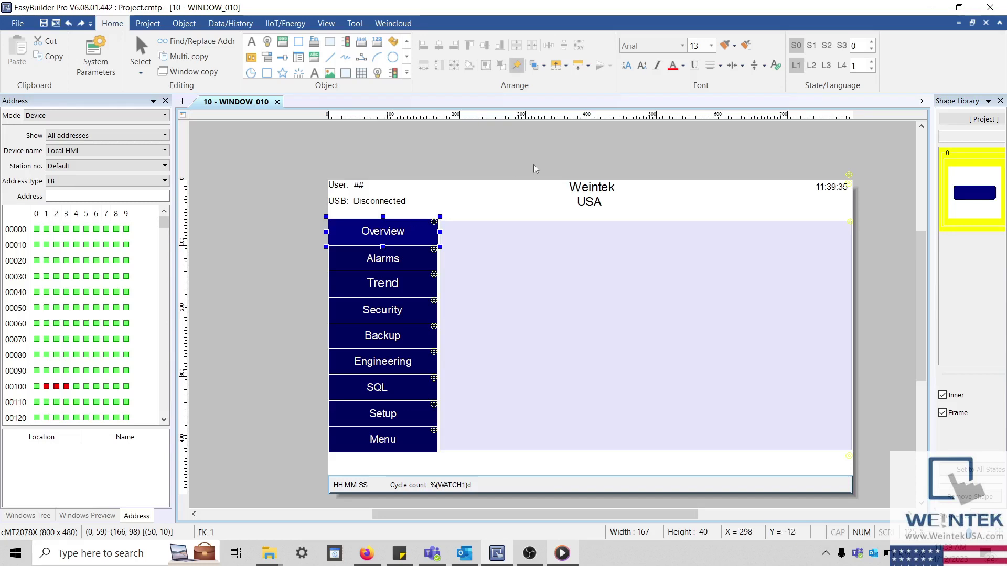
pyautogui.click(627, 67)
pyautogui.click(627, 67)
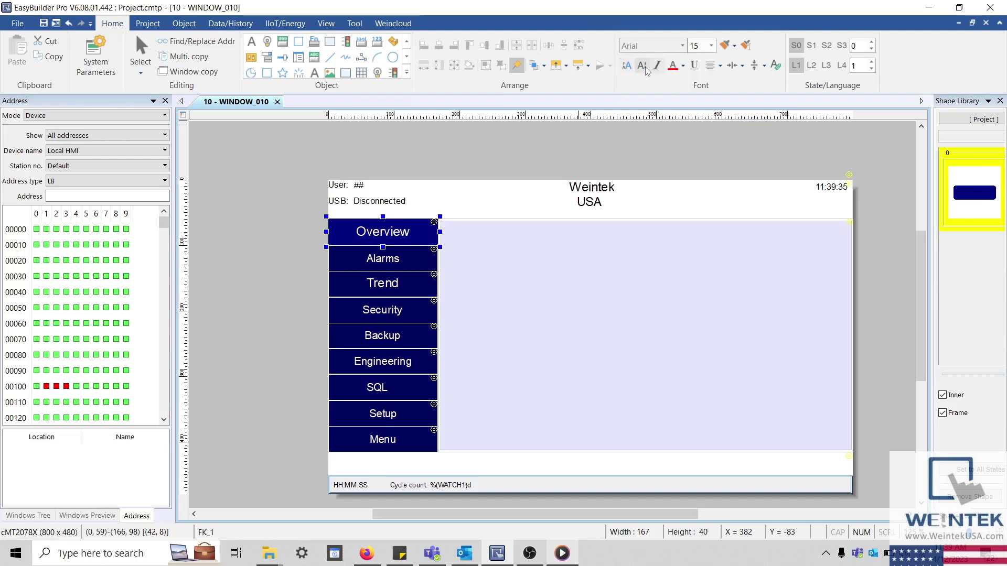
pyautogui.click(645, 67)
pyautogui.click(645, 67)
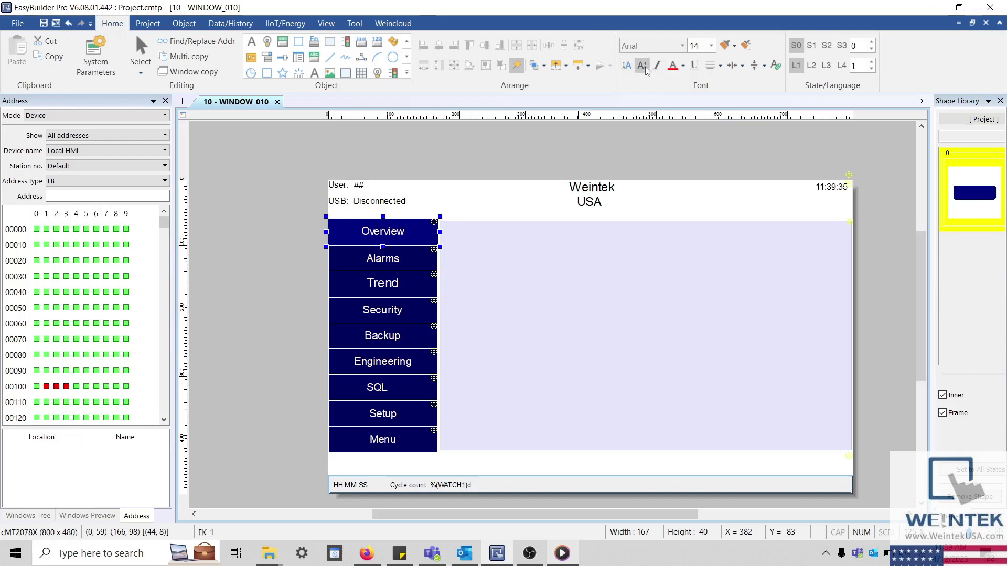
pyautogui.moveTo(314, 209); pyautogui.dragTo(464, 474)
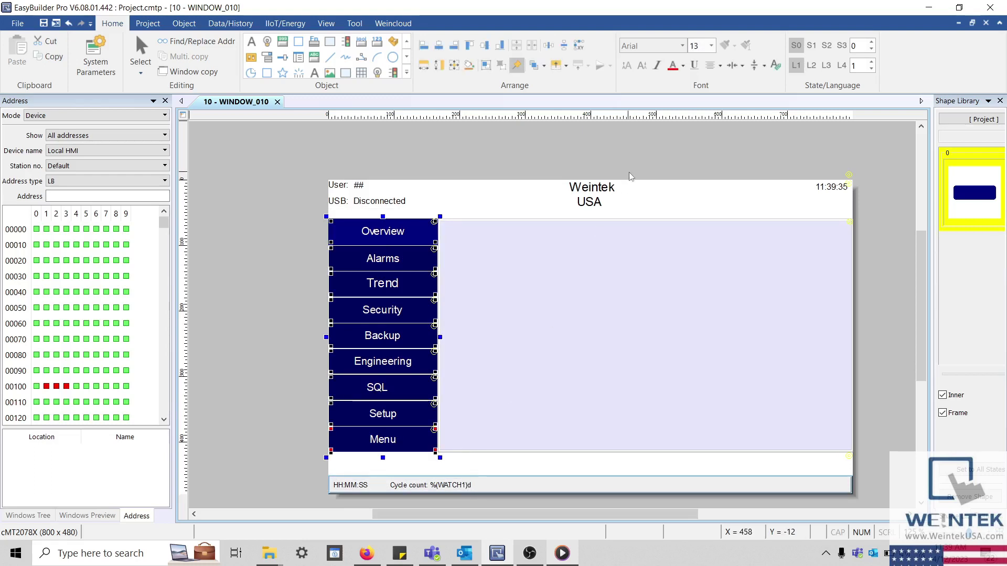
pyautogui.click(711, 46)
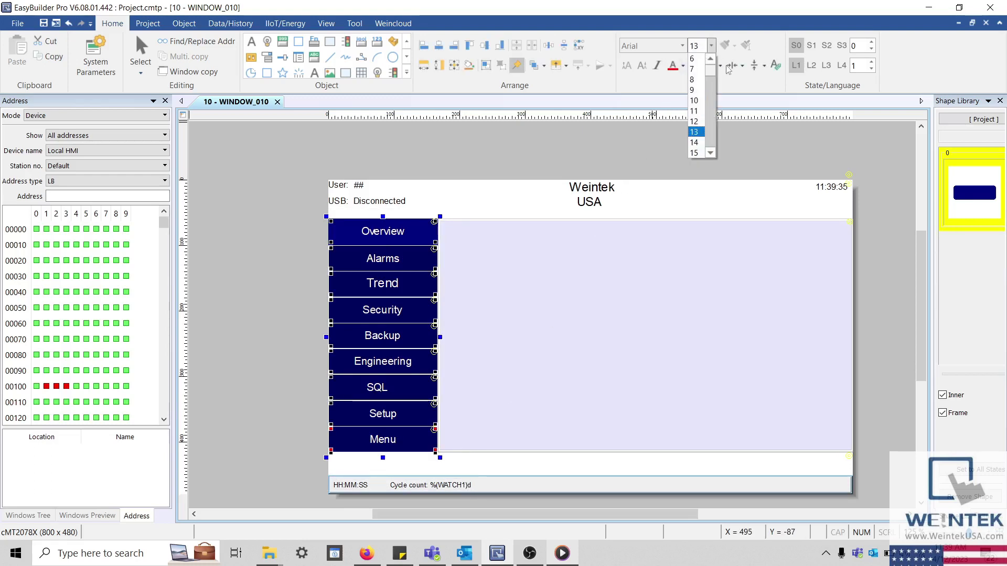
pyautogui.click(711, 153)
pyautogui.click(711, 152)
pyautogui.click(711, 152)
pyautogui.click(700, 143)
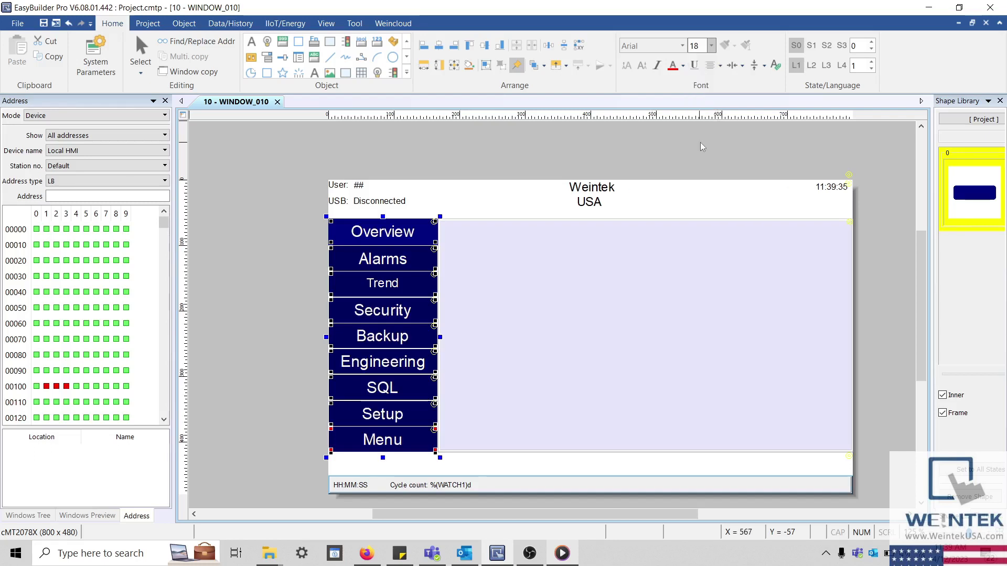
pyautogui.click(712, 45)
pyautogui.click(696, 90)
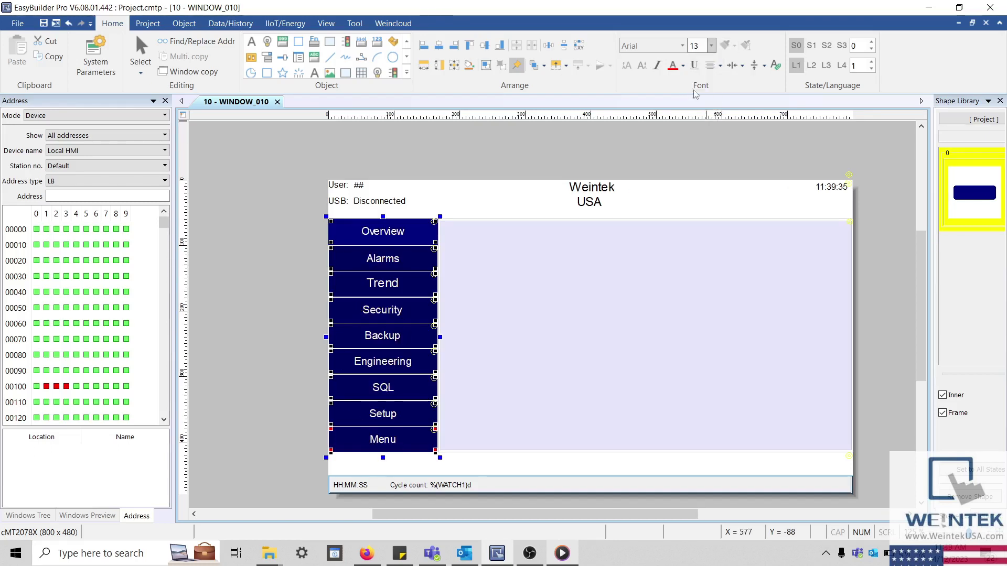
pyautogui.click(559, 146)
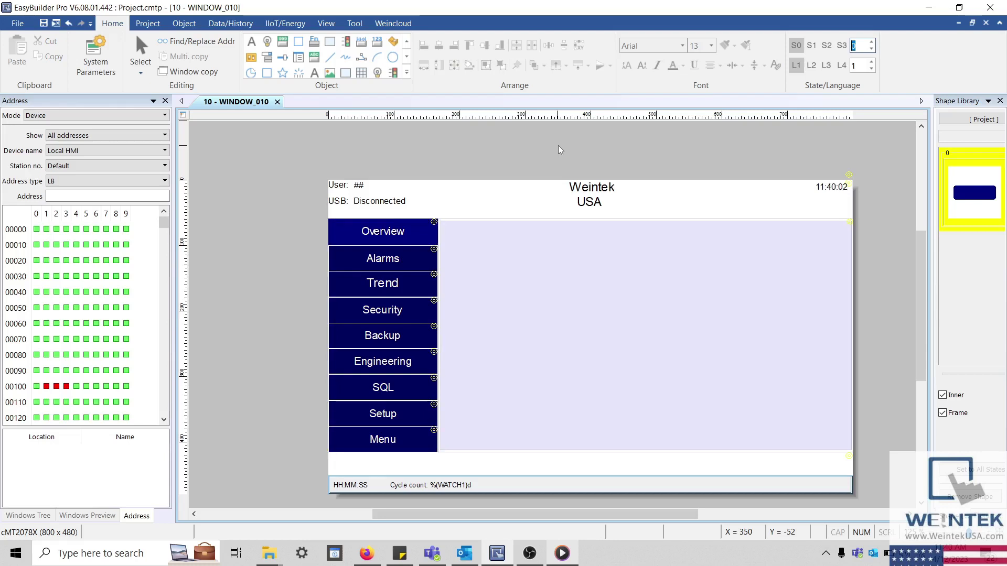
pyautogui.click(590, 195)
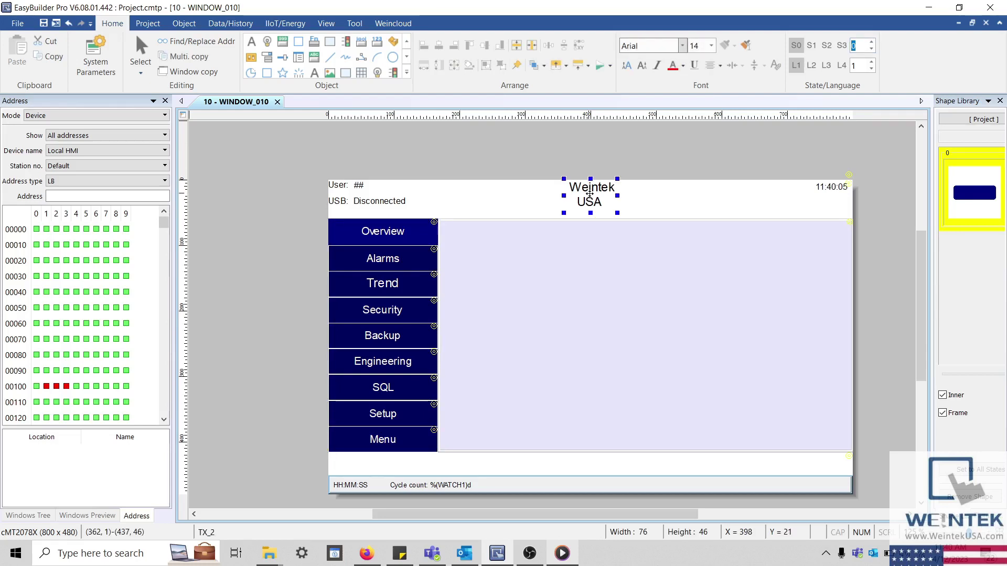
pyautogui.click(683, 46)
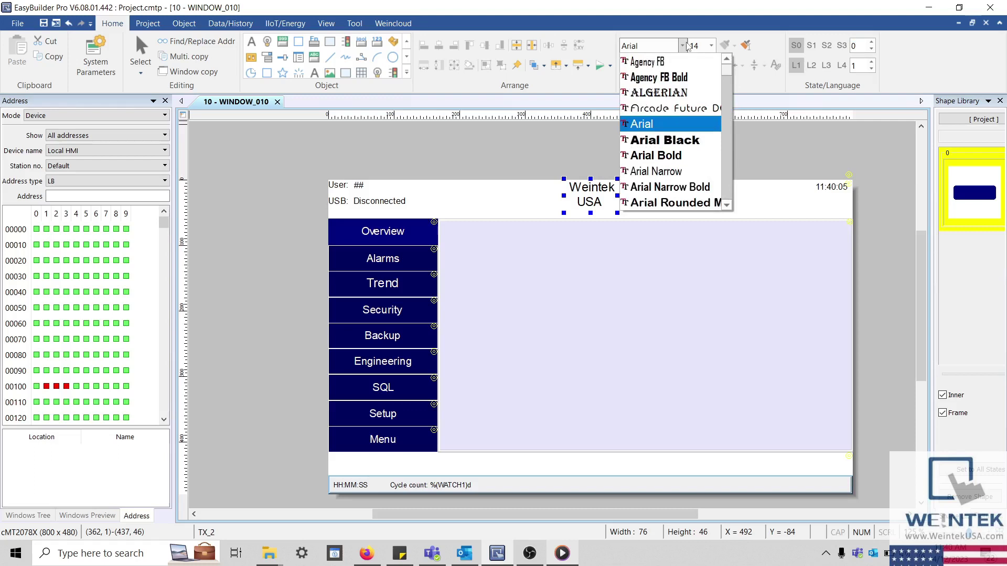
pyautogui.click(688, 187)
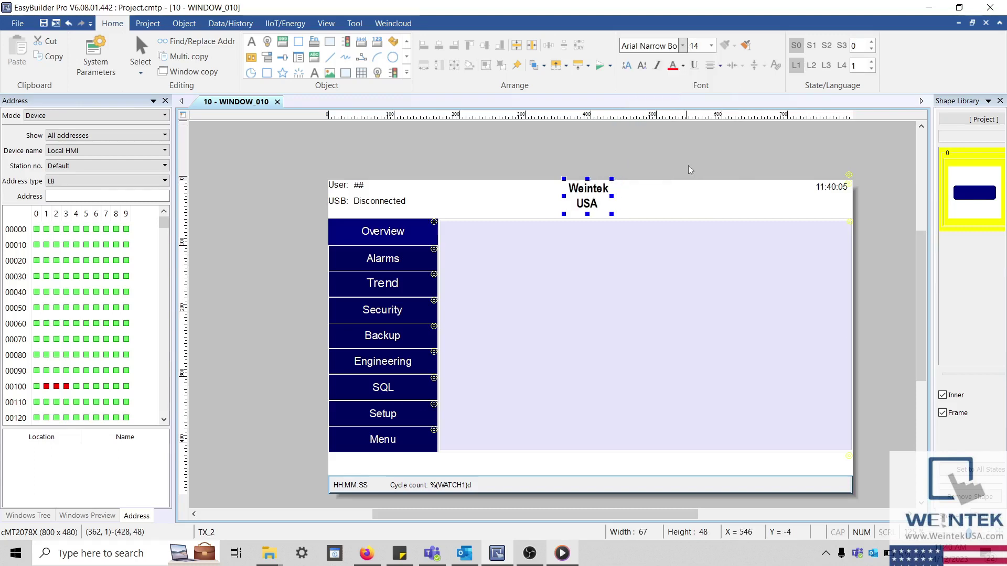
pyautogui.click(682, 46)
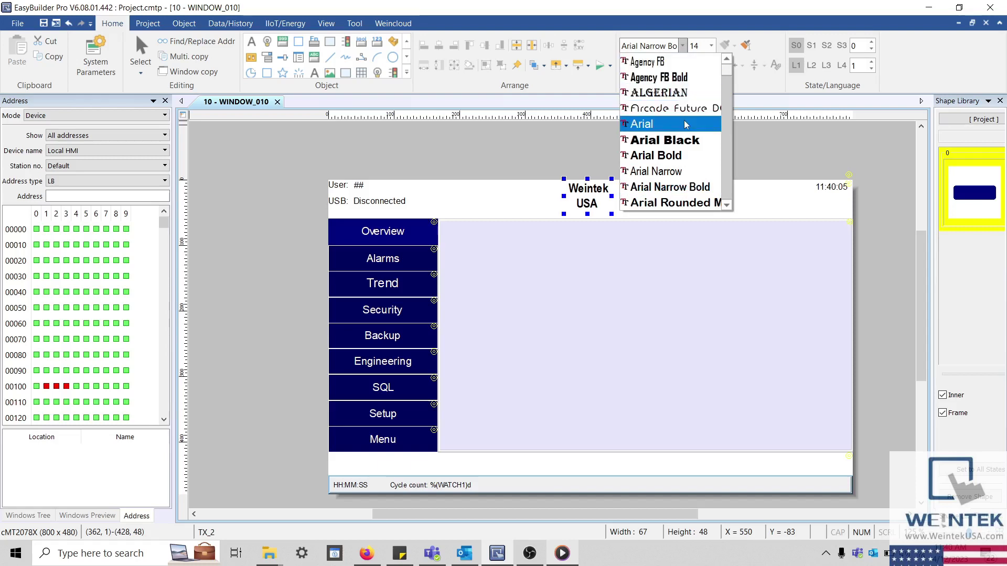
pyautogui.click(686, 124)
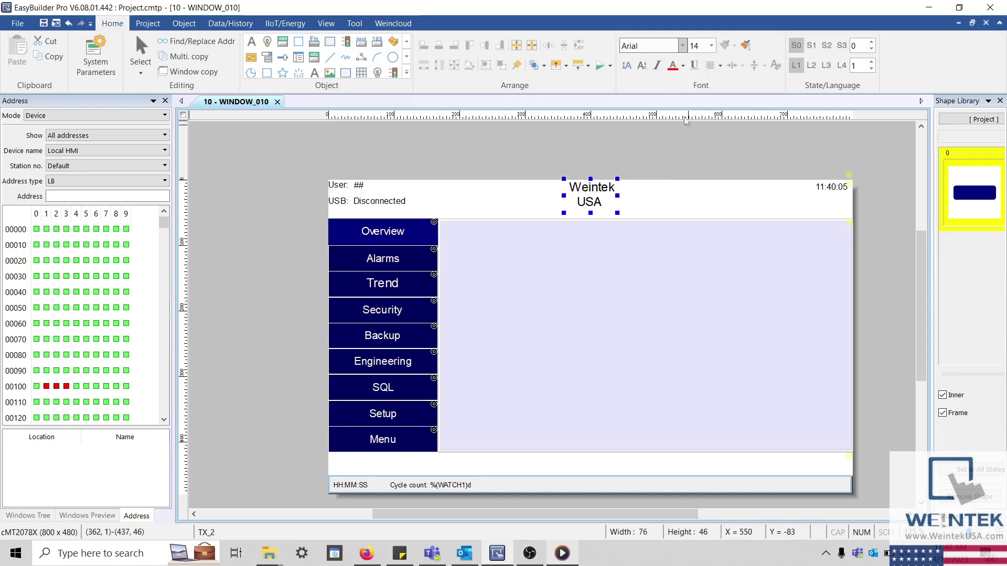
pyautogui.click(412, 140)
pyautogui.click(158, 24)
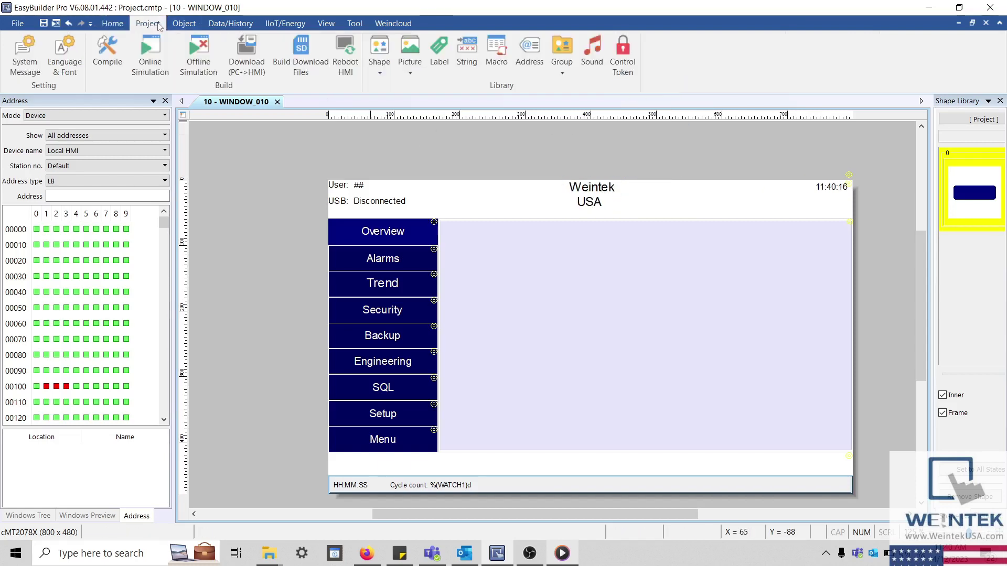
pyautogui.click(63, 54)
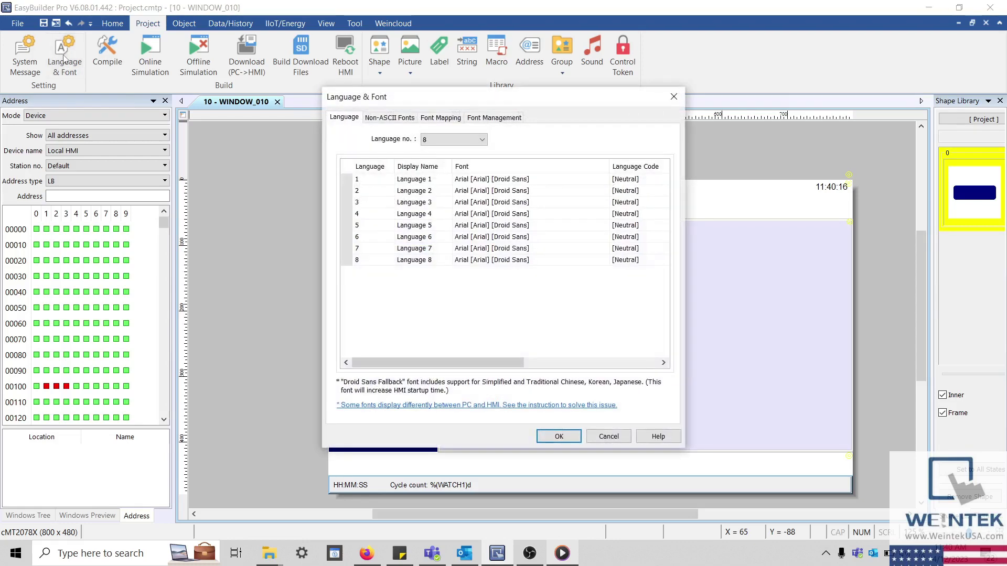
pyautogui.press('Escape')
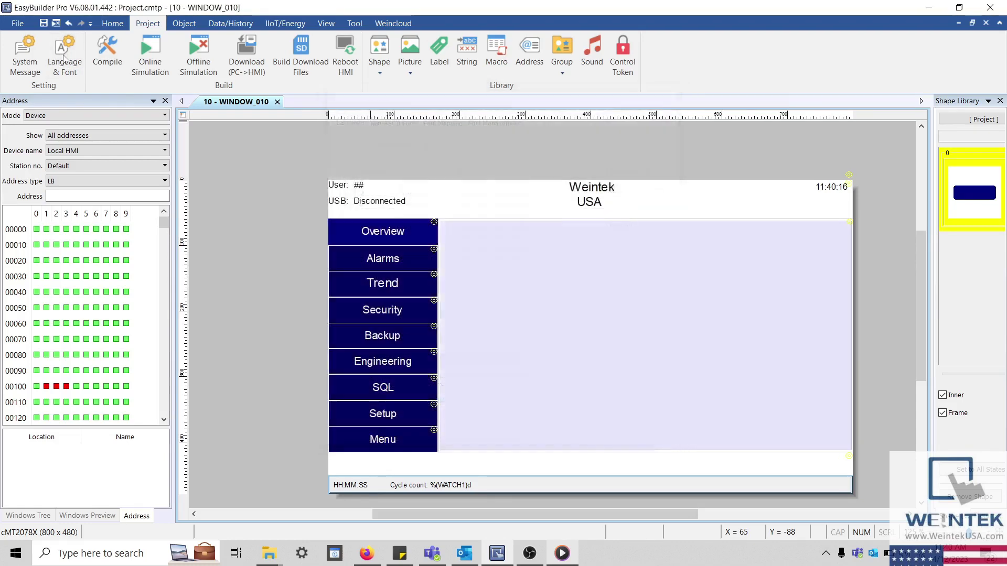
pyautogui.click(111, 24)
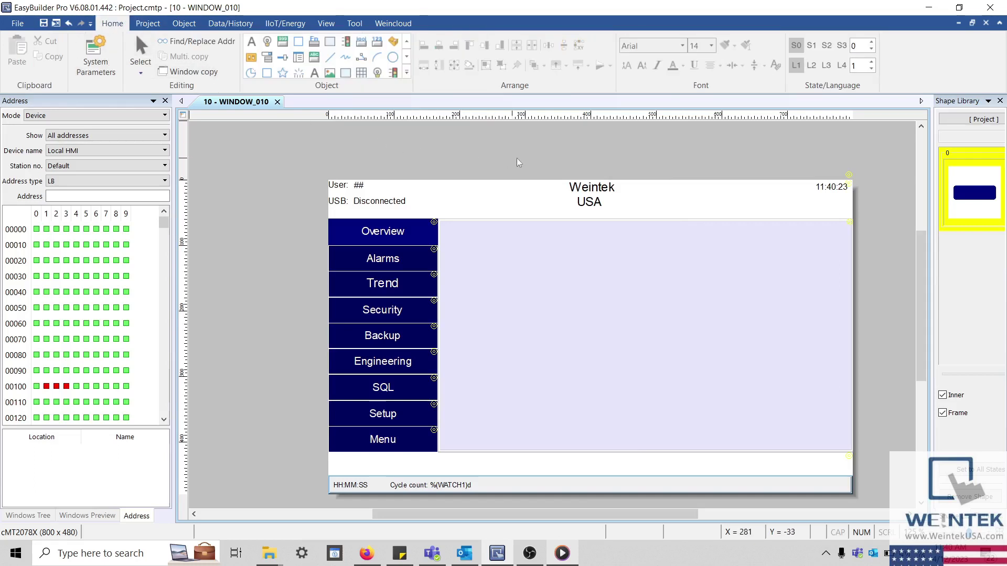
pyautogui.click(597, 189)
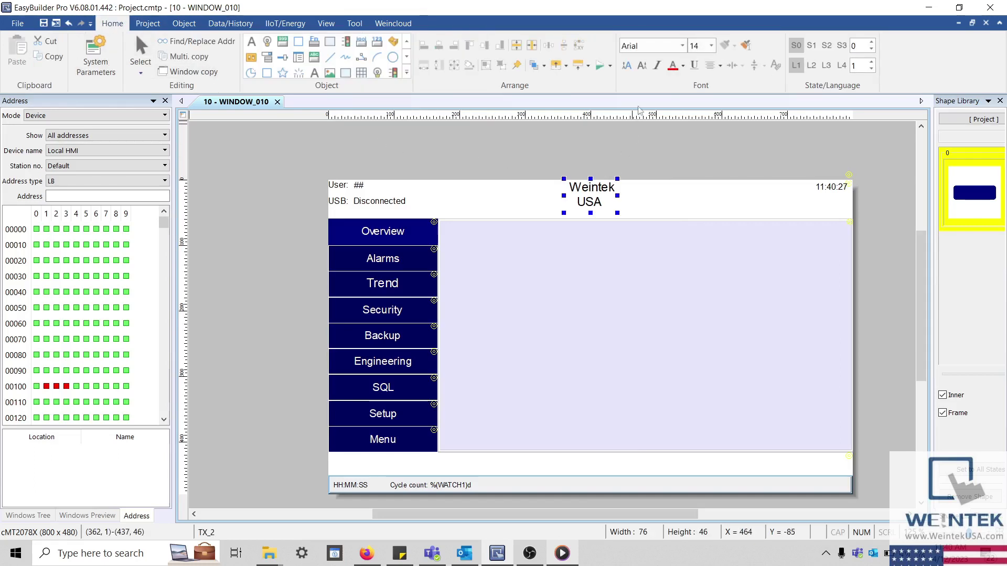
pyautogui.click(657, 65)
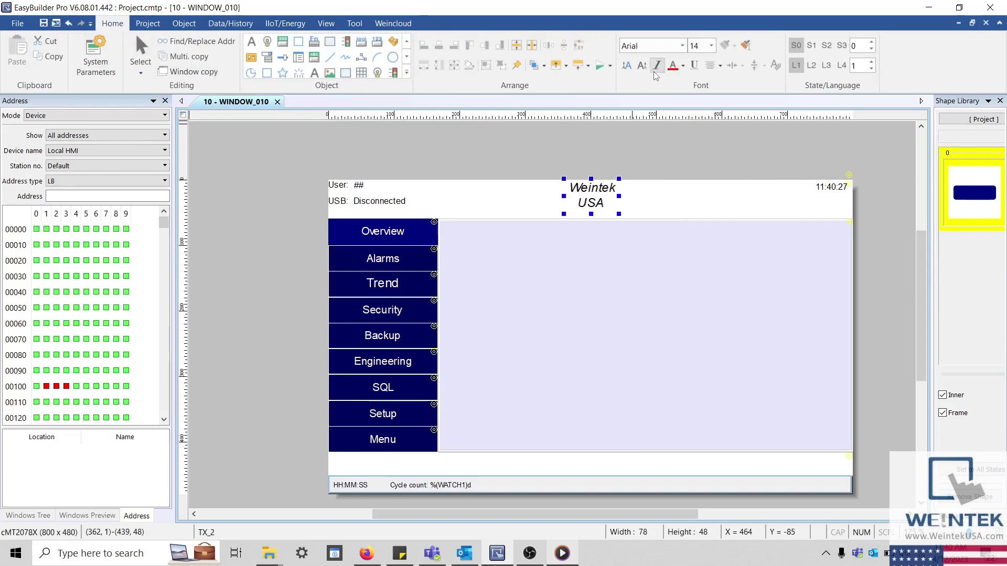
pyautogui.click(694, 65)
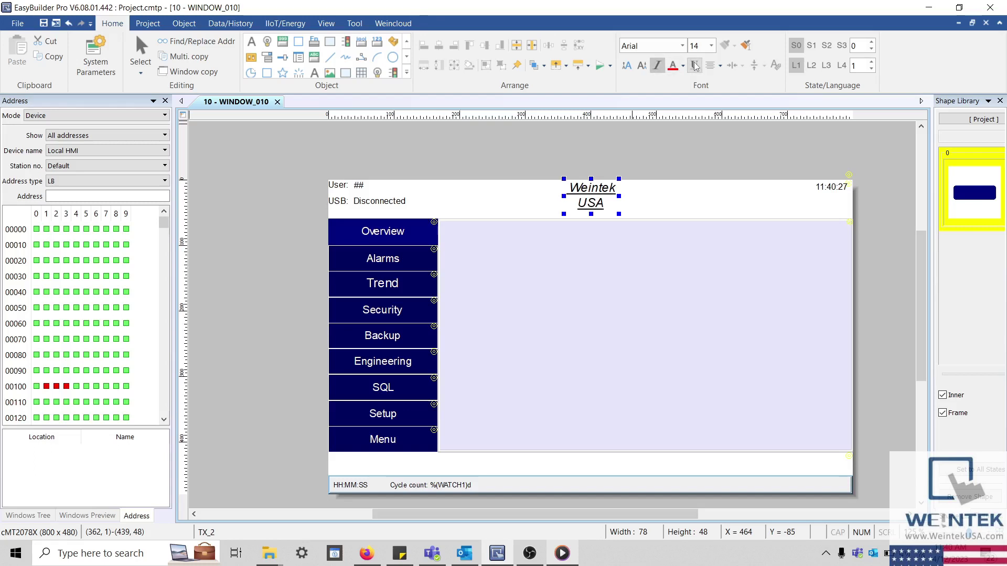
pyautogui.click(695, 65)
pyautogui.click(661, 68)
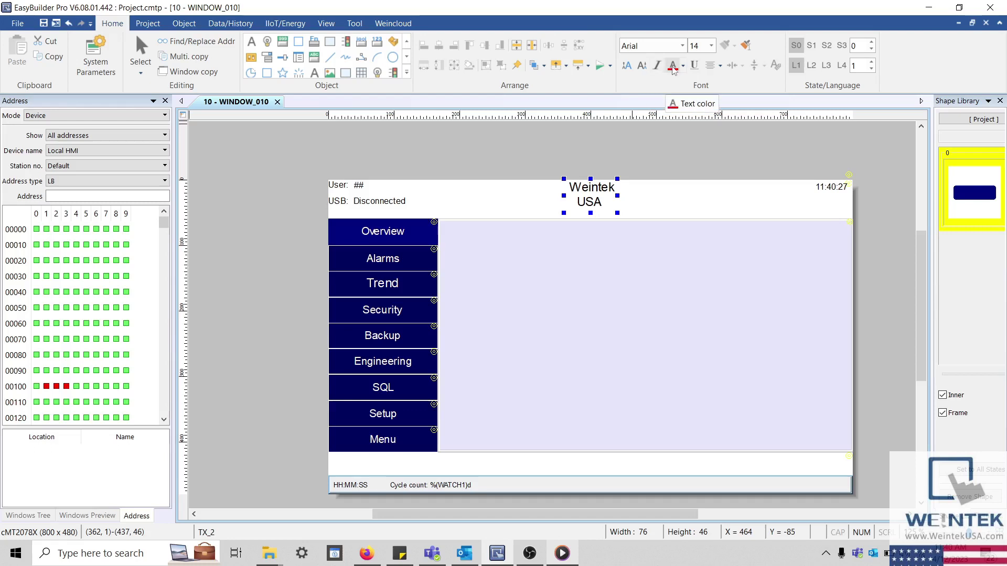
pyautogui.click(673, 66)
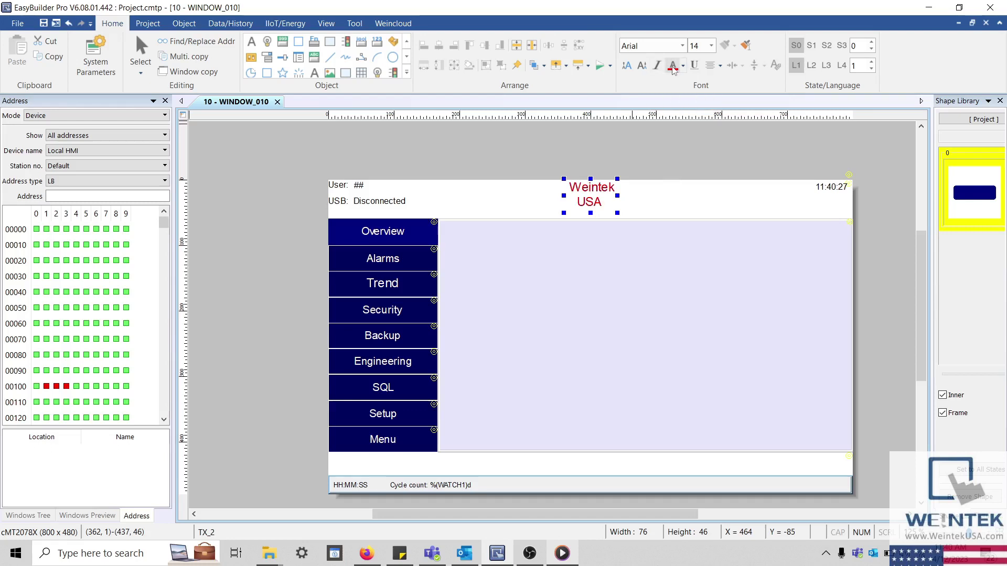
pyautogui.hotkey('ctrl', 'z')
pyautogui.click(683, 66)
pyautogui.moveTo(307, 202); pyautogui.dragTo(456, 465)
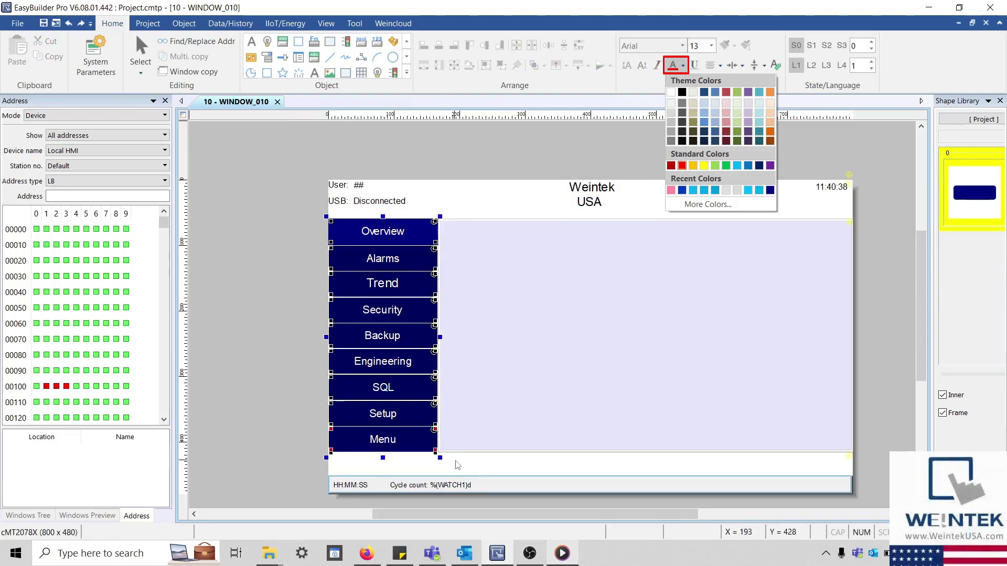
pyautogui.click(682, 165)
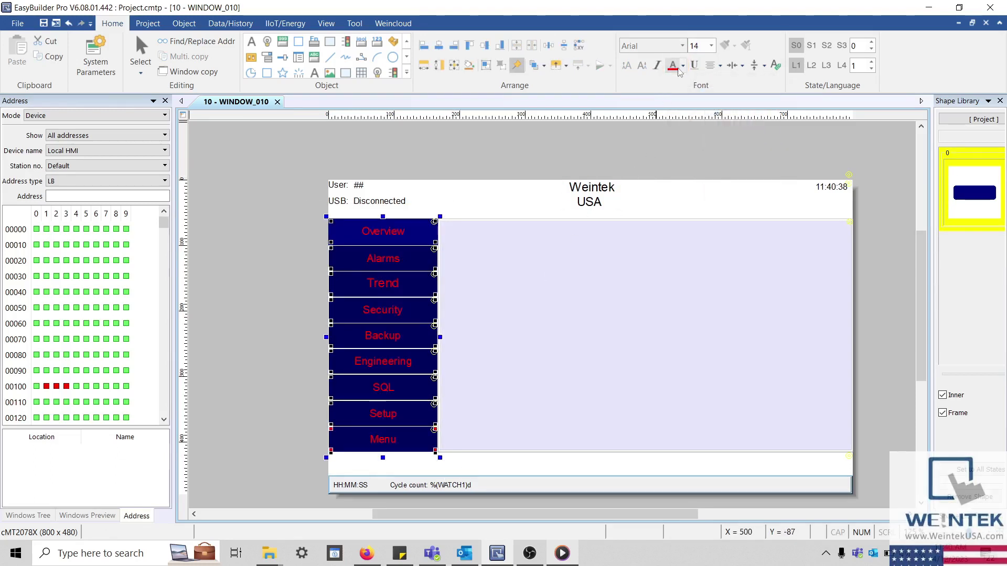
# - Undo the red label colour and left-align the Weintek USA header text
pyautogui.hotkey('ctrl', 'z')
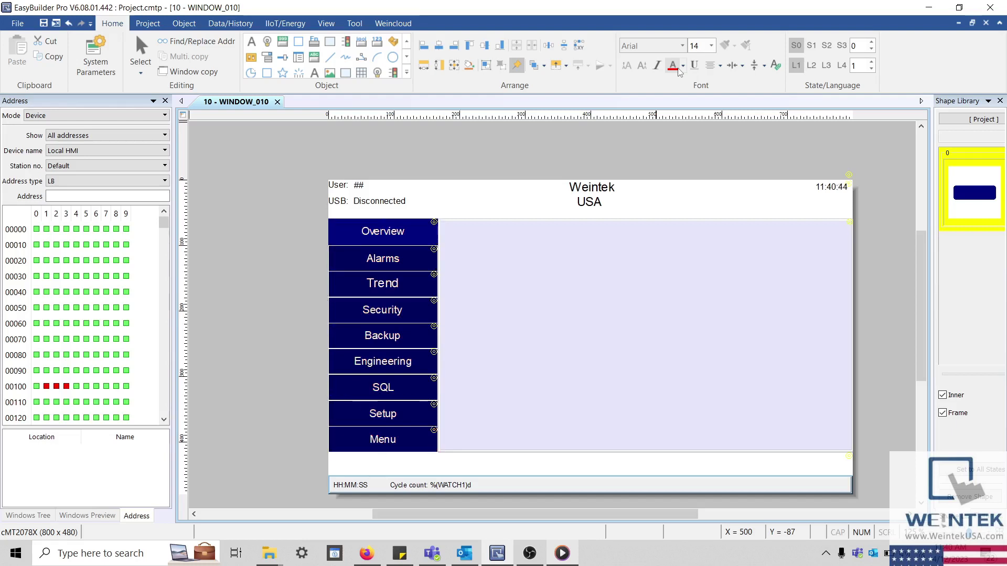
pyautogui.click(589, 182)
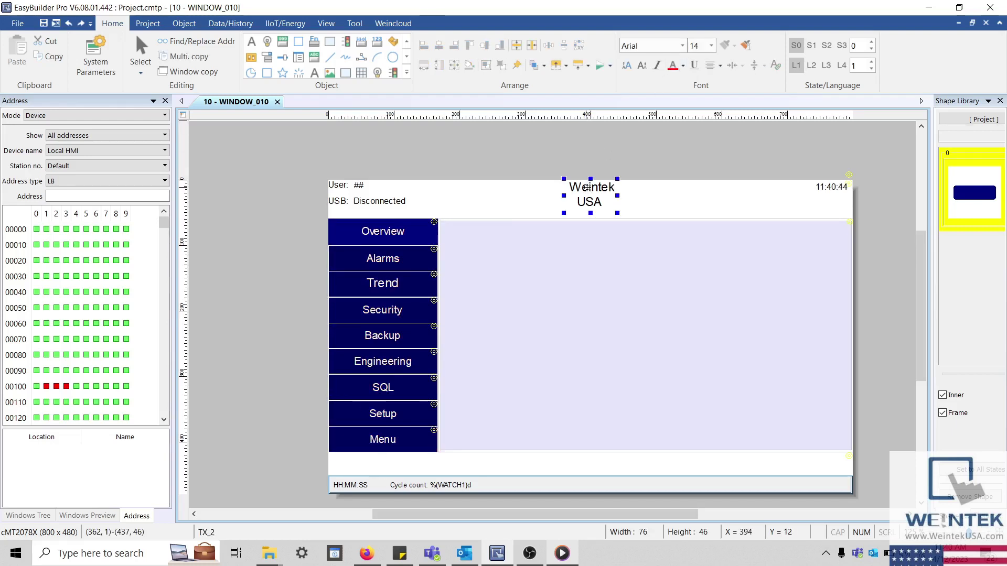
pyautogui.click(721, 66)
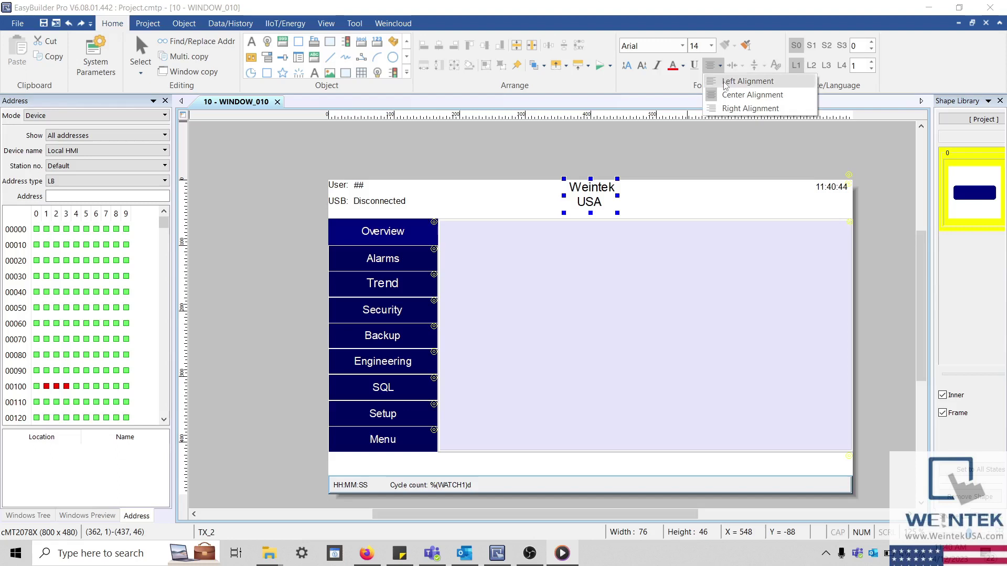
pyautogui.click(725, 82)
# - Try right alignment on the Weintek USA header, then leave it centred
pyautogui.click(721, 66)
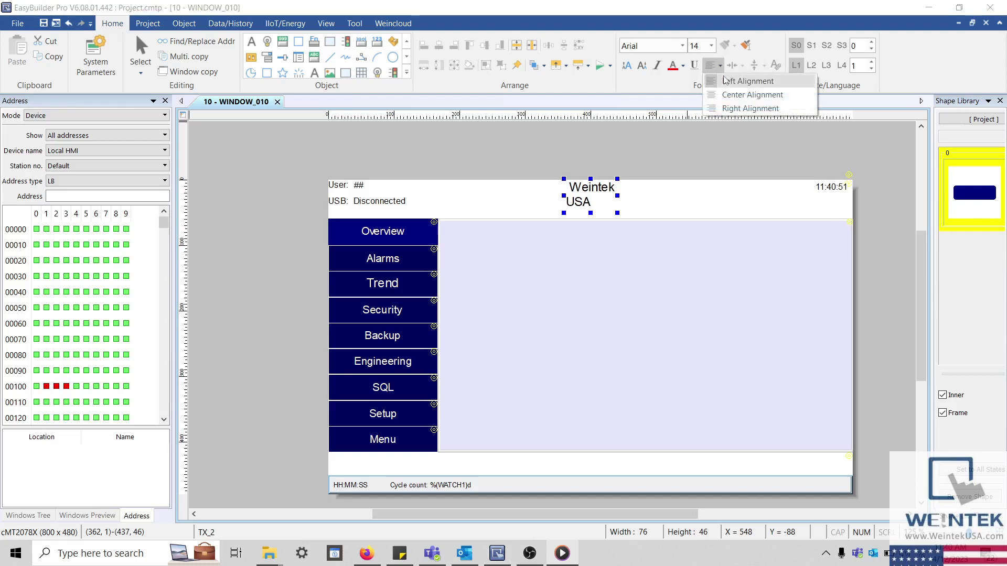
pyautogui.click(750, 108)
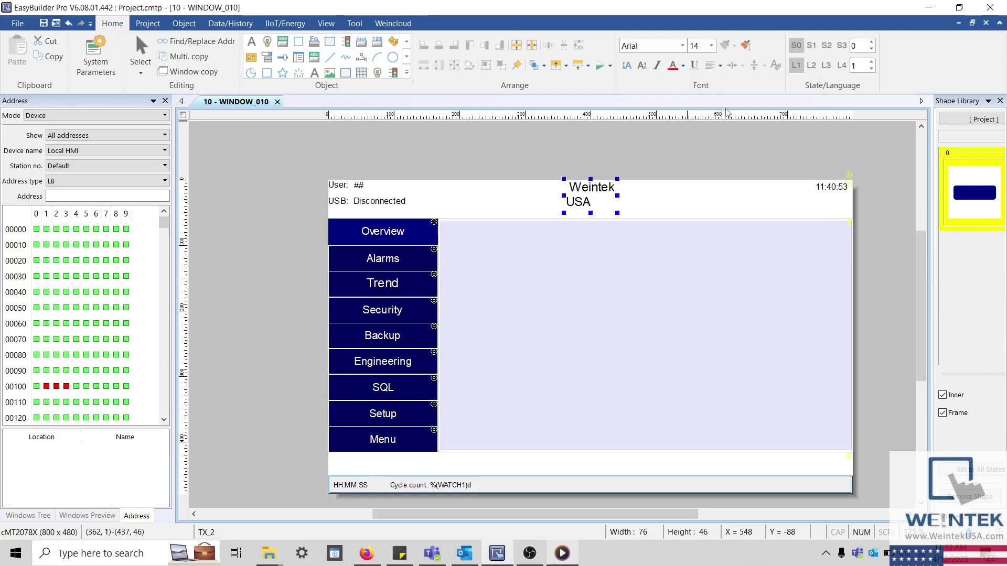
pyautogui.click(720, 66)
pyautogui.click(727, 95)
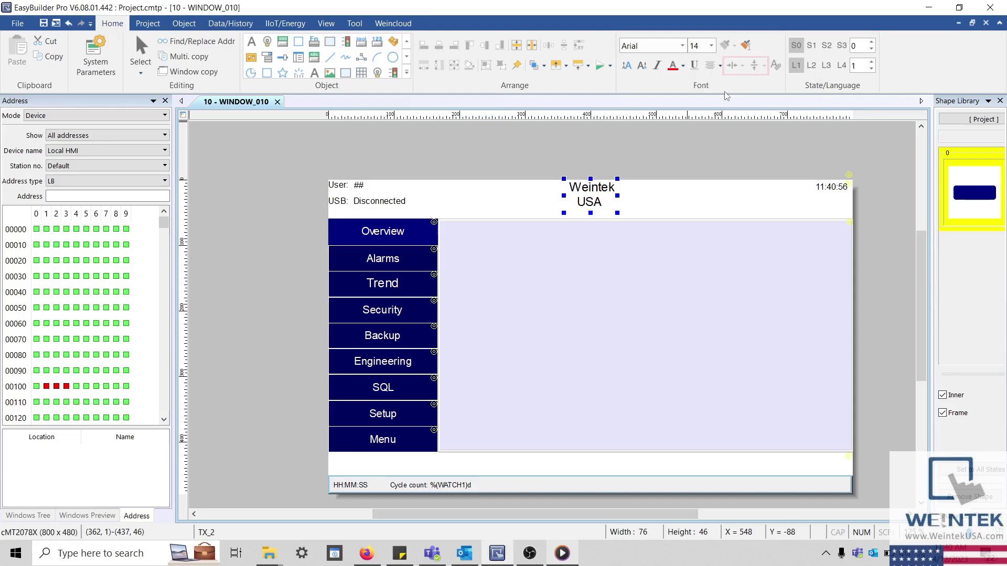
pyautogui.click(619, 150)
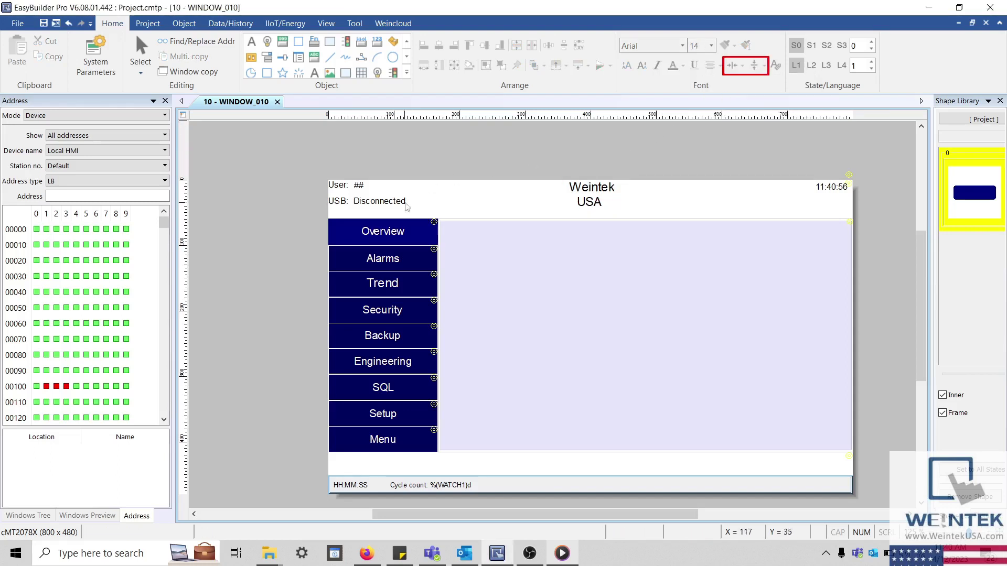
# - Try left and bottom placement for the Overview label, then centre it horizontally and vertically
pyautogui.click(398, 222)
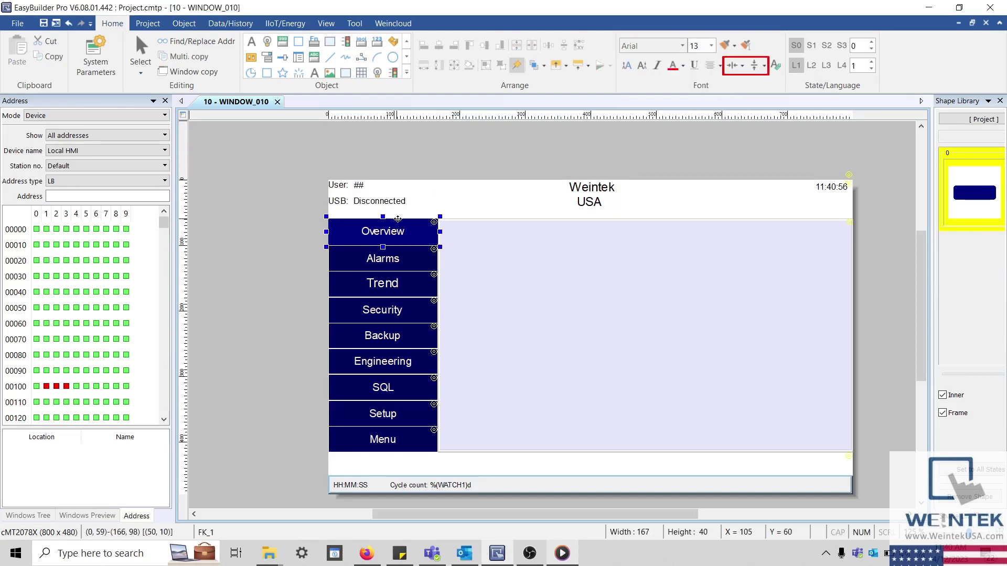
pyautogui.click(740, 66)
pyautogui.click(741, 80)
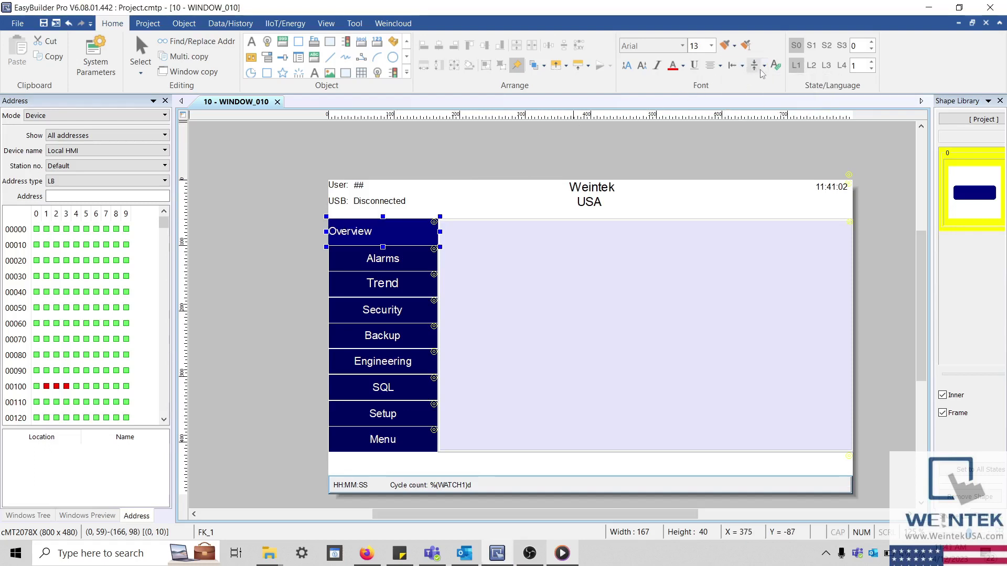
pyautogui.click(764, 66)
pyautogui.click(765, 110)
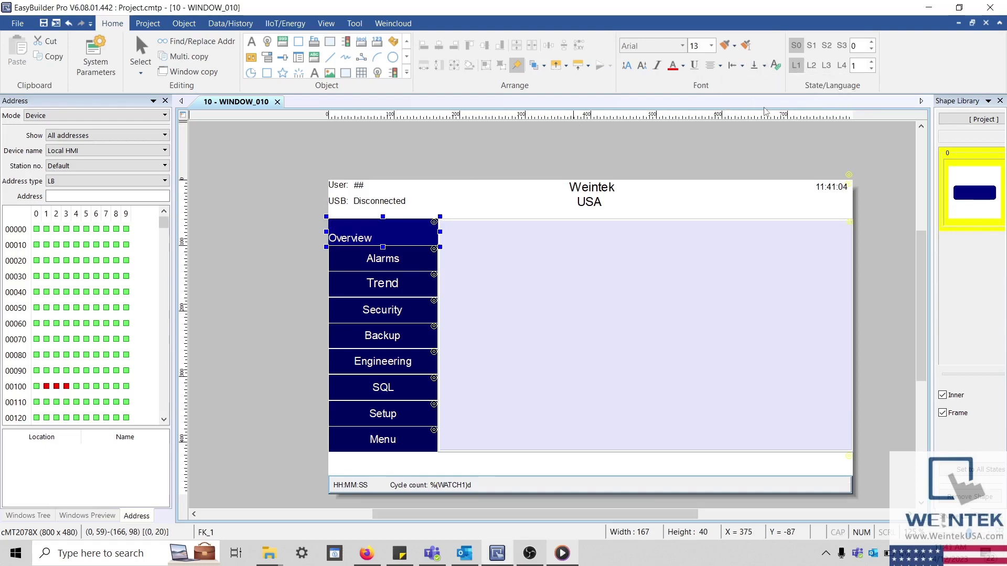
pyautogui.click(765, 66)
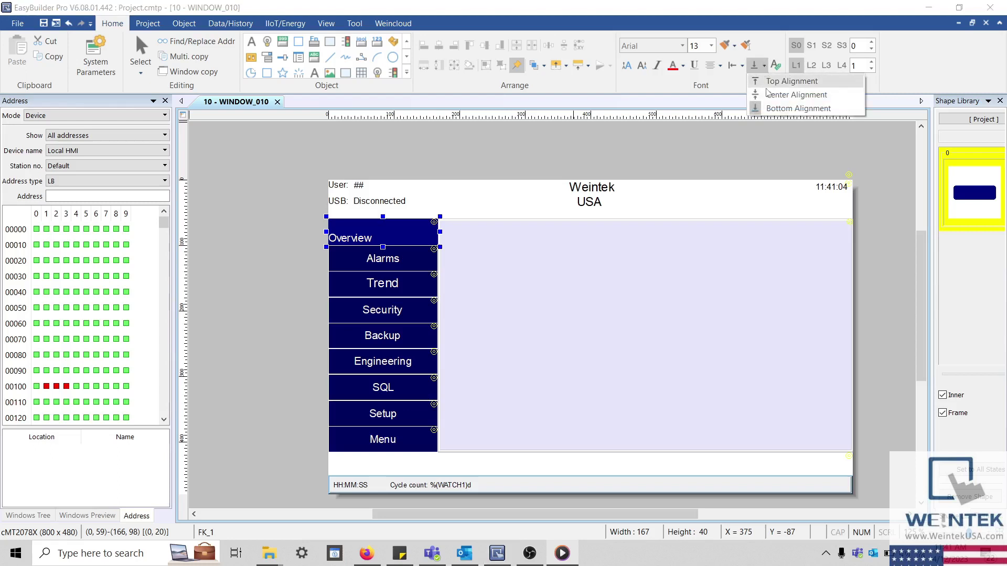
pyautogui.click(762, 88)
pyautogui.click(743, 66)
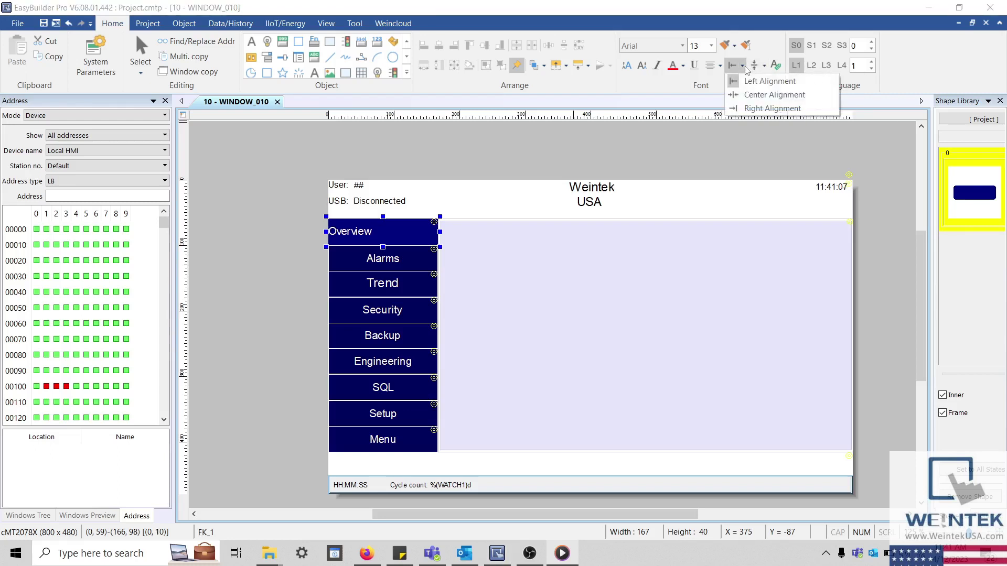
pyautogui.click(747, 95)
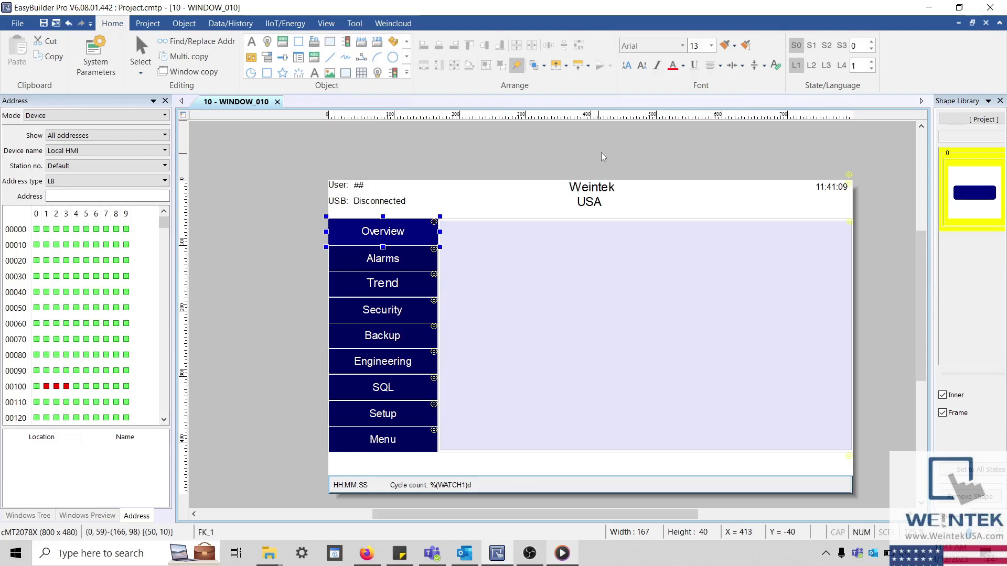
# - Make the Overview label red, paint its formatting onto Weintek USA for all states, then undo
pyautogui.click(675, 67)
pyautogui.click(740, 48)
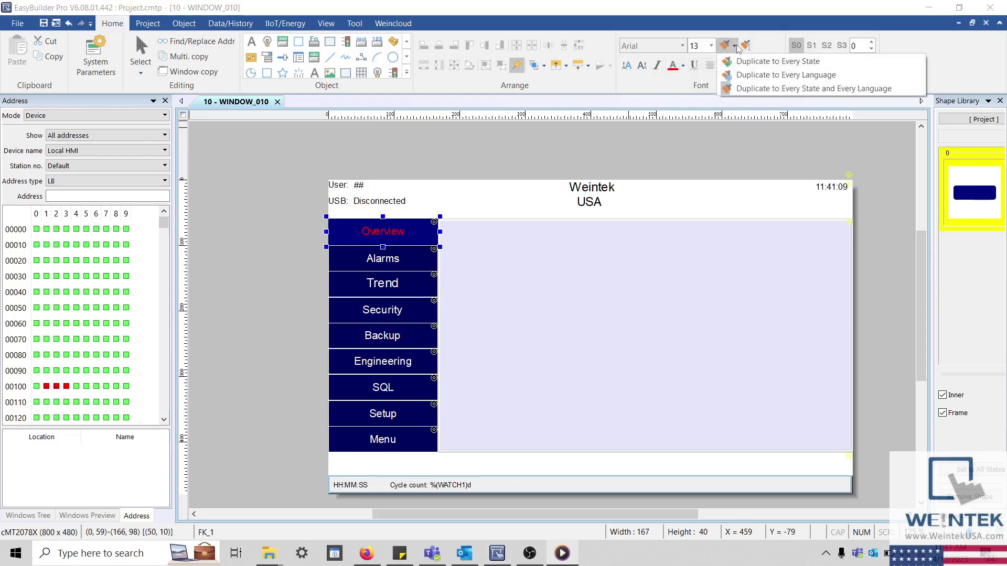
pyautogui.click(738, 73)
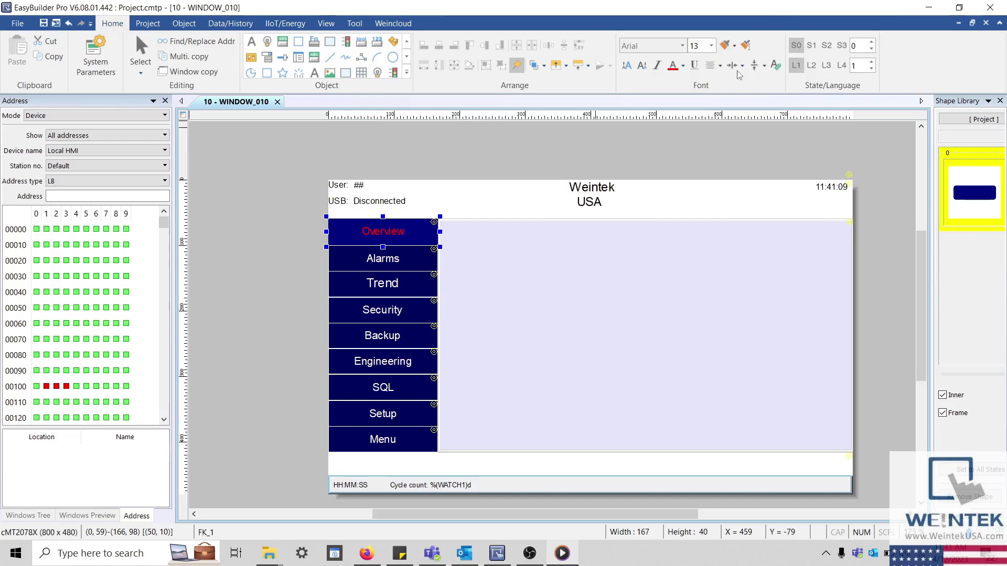
pyautogui.click(747, 46)
pyautogui.click(598, 190)
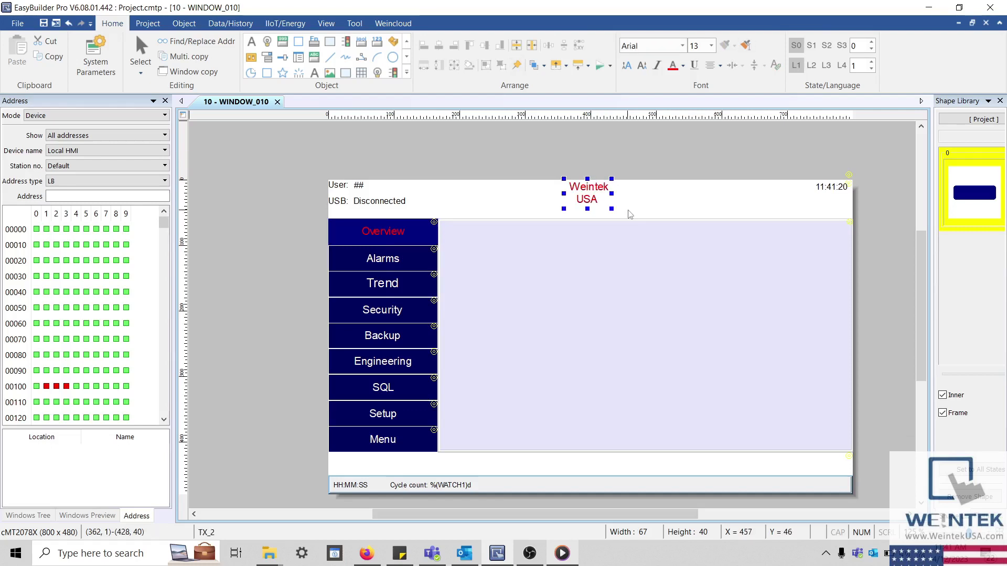
pyautogui.hotkey('ctrl', 'z')
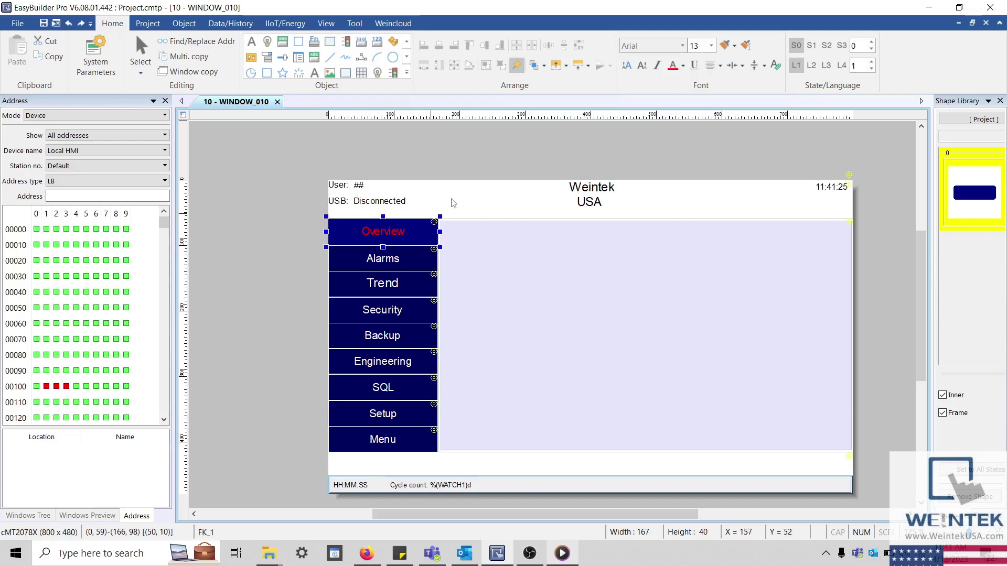
# - Paint Overview's red formatting onto the Weintek USA header again and undo it once more
pyautogui.click(746, 45)
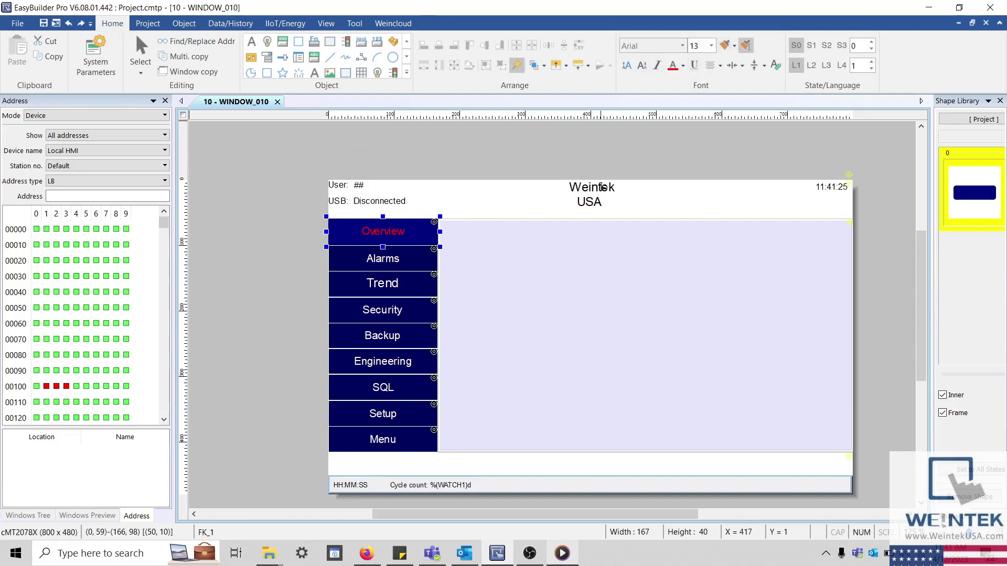
pyautogui.click(597, 187)
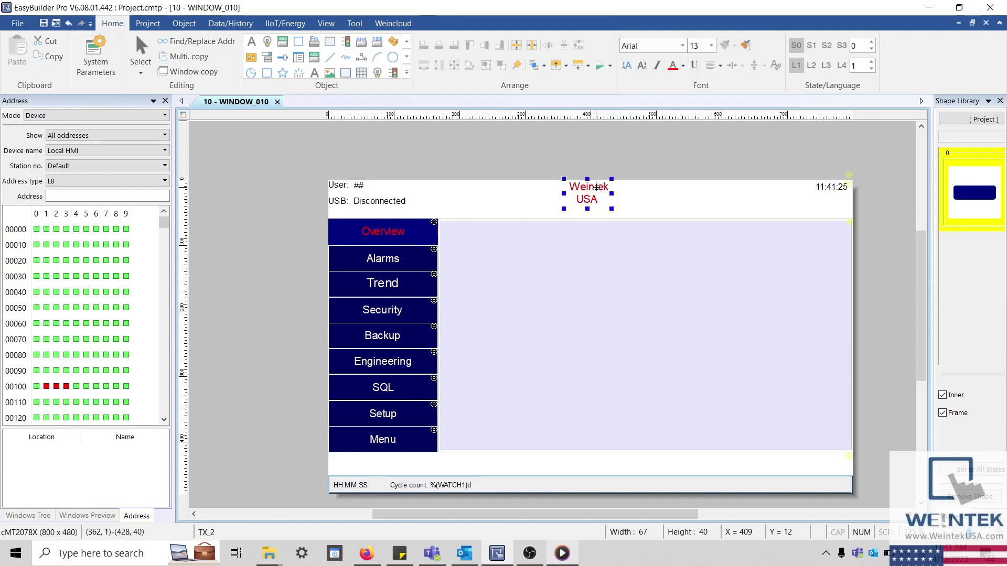
pyautogui.hotkey('ctrl', 'z')
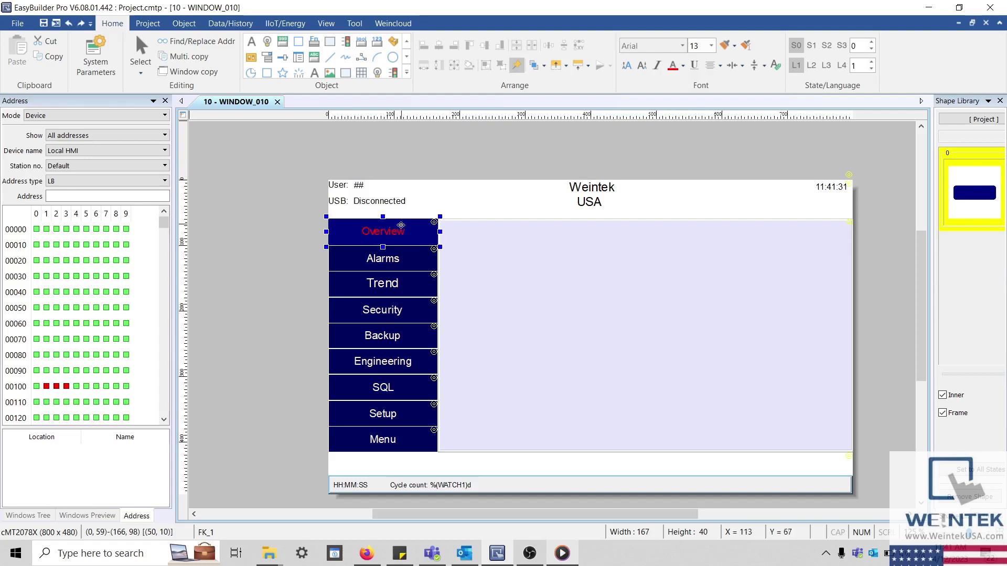
# - Select only the red Overview text label and drag it slightly within its button
pyautogui.click(393, 232)
pyautogui.moveTo(394, 232)
pyautogui.mouseDown()
pyautogui.moveTo(427, 227)
pyautogui.moveTo(372, 229)
pyautogui.moveTo(390, 232)
pyautogui.mouseUp()
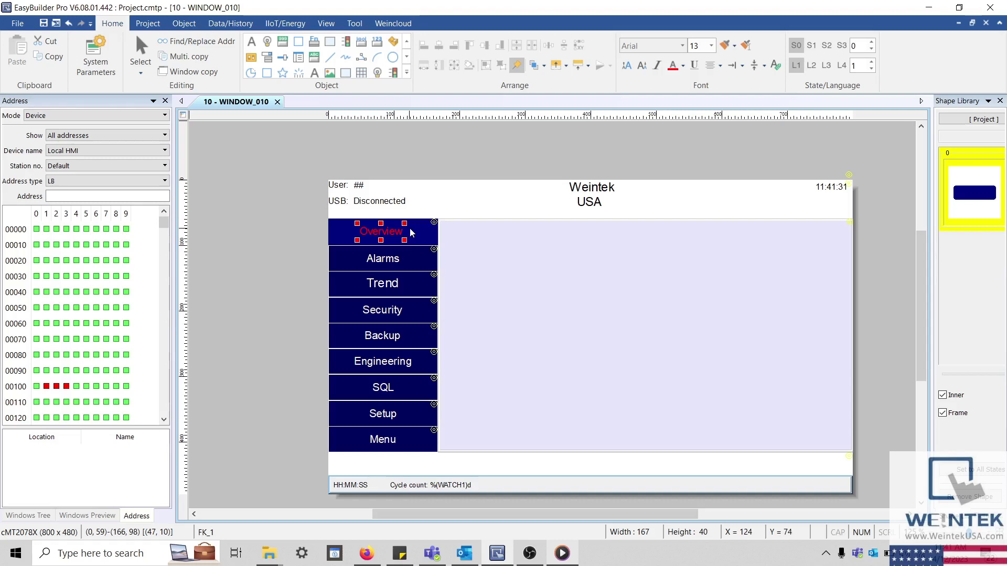
pyautogui.click(775, 66)
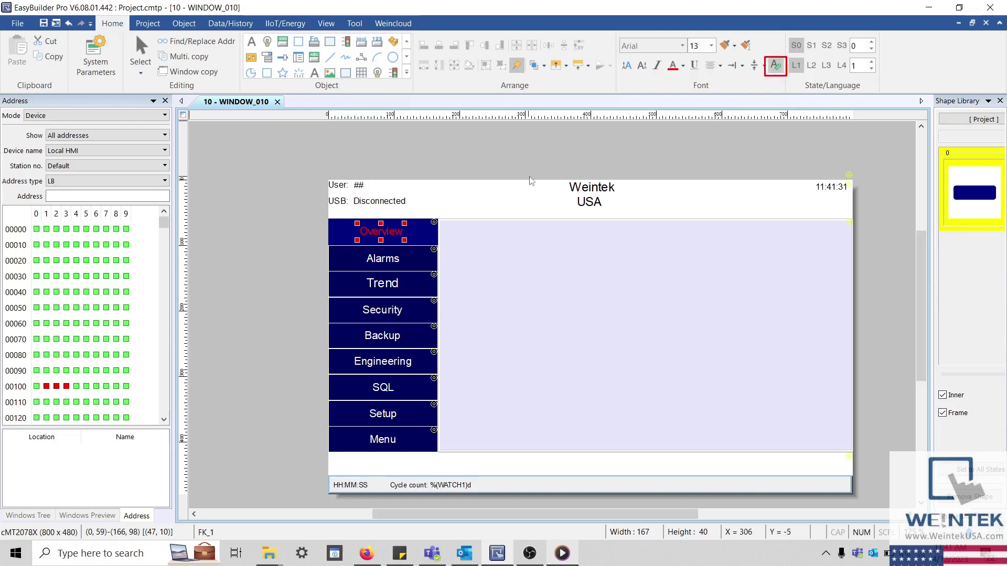
pyautogui.moveTo(406, 219); pyautogui.dragTo(369, 229)
pyautogui.click(776, 67)
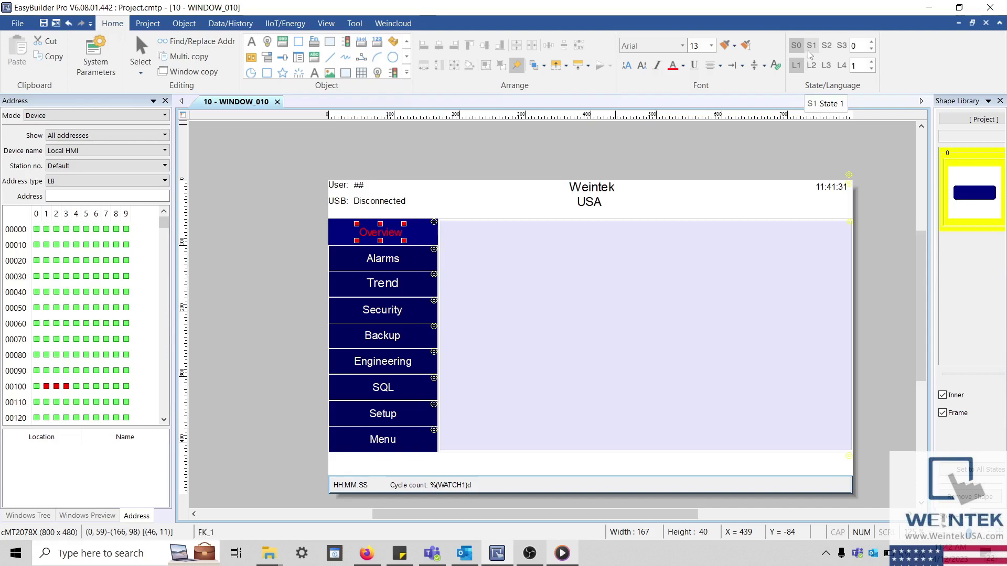
pyautogui.click(812, 51)
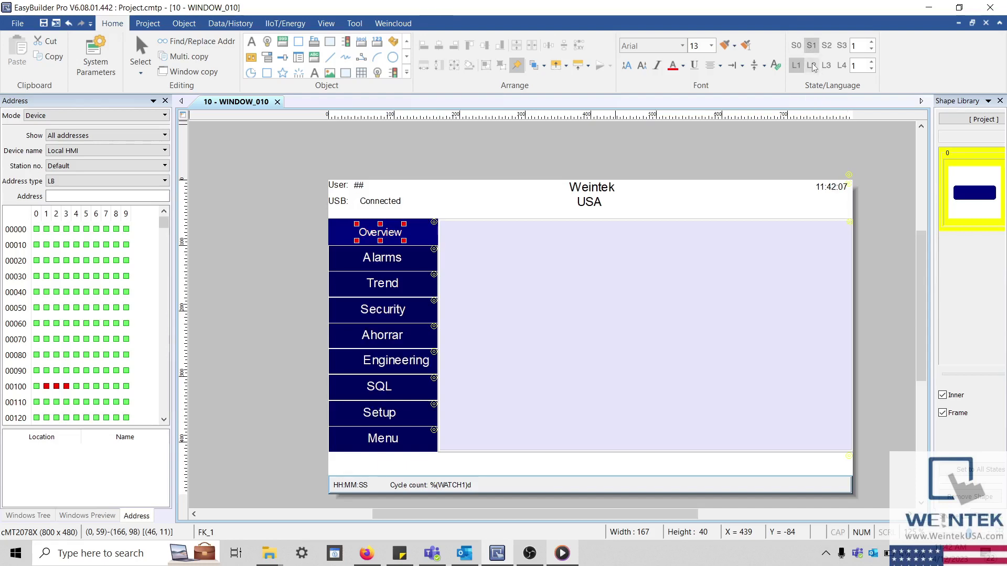
pyautogui.click(813, 66)
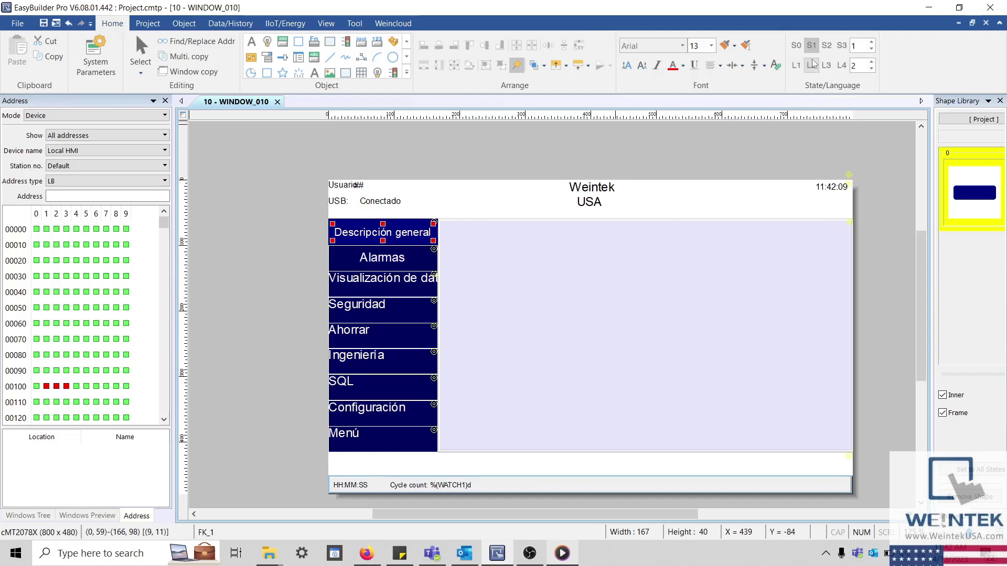
pyautogui.click(797, 46)
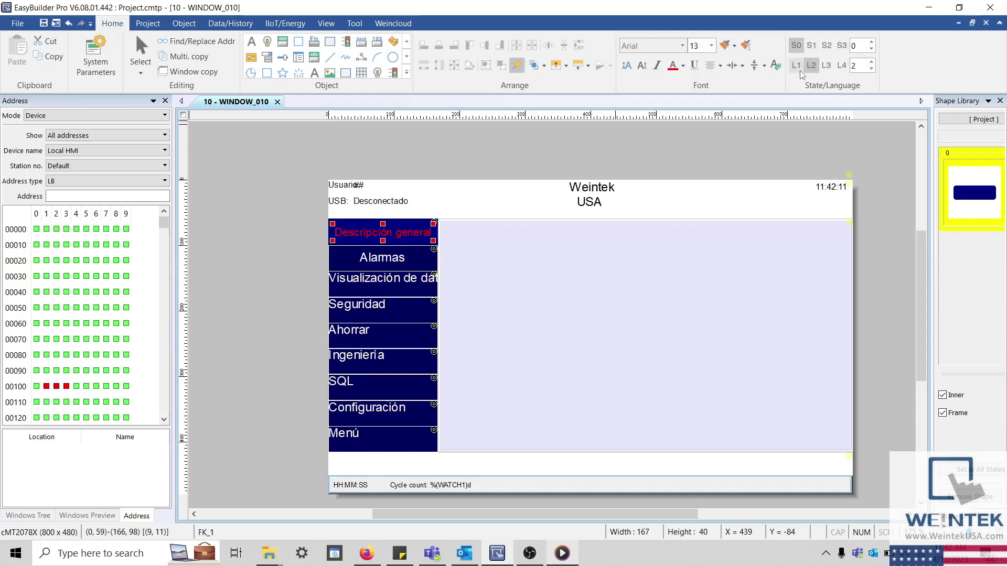
pyautogui.click(801, 69)
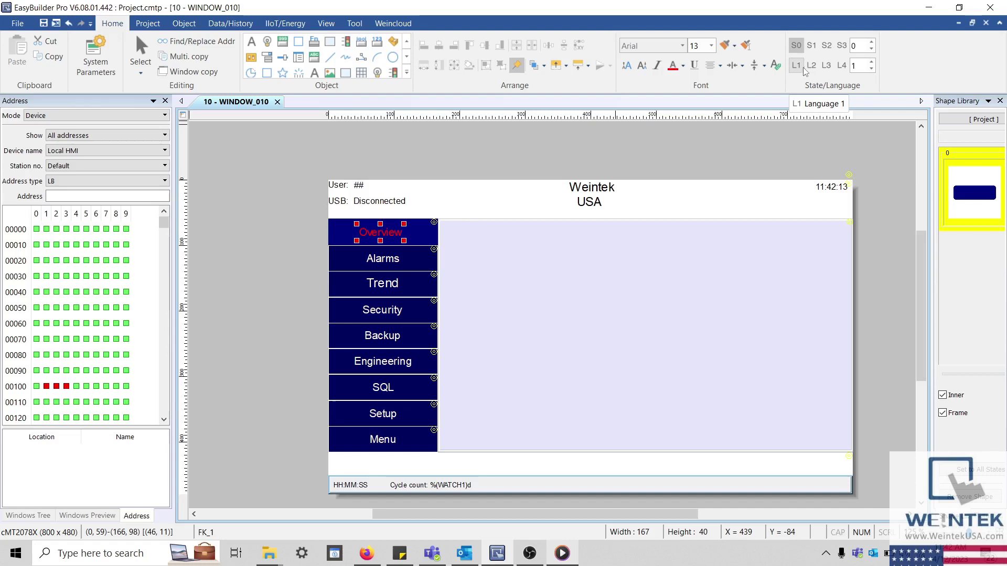
pyautogui.click(810, 47)
pyautogui.click(812, 66)
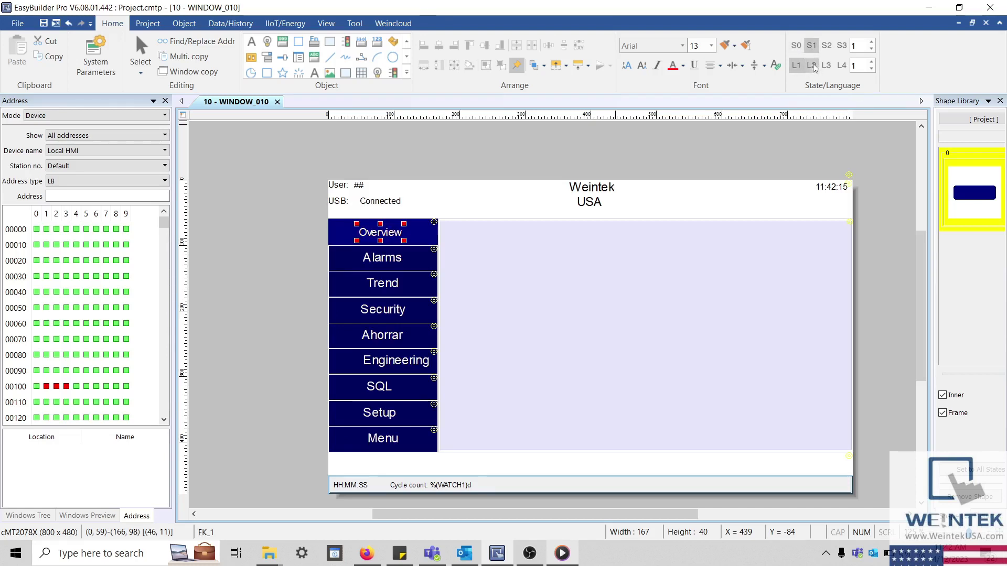
pyautogui.click(798, 48)
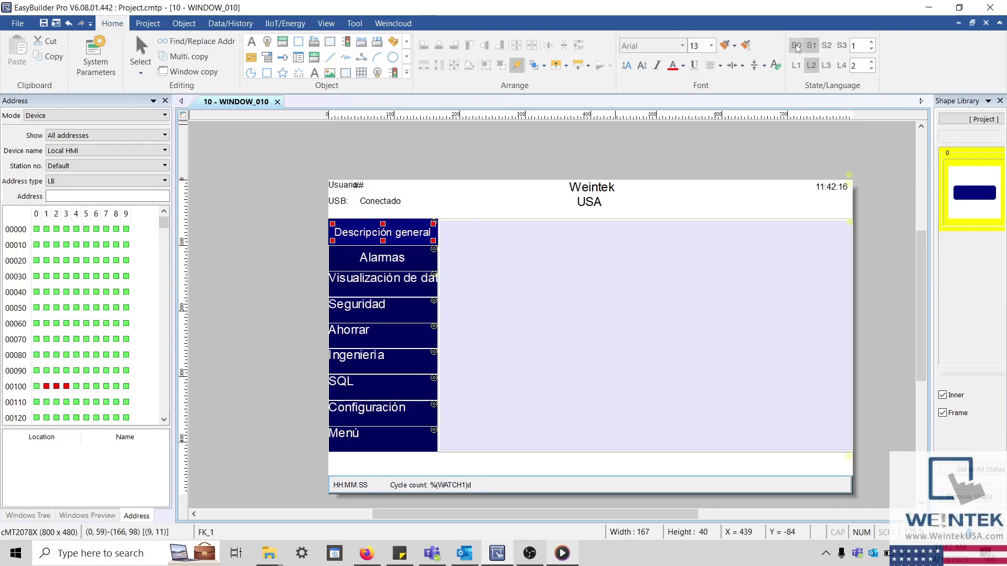
pyautogui.click(798, 62)
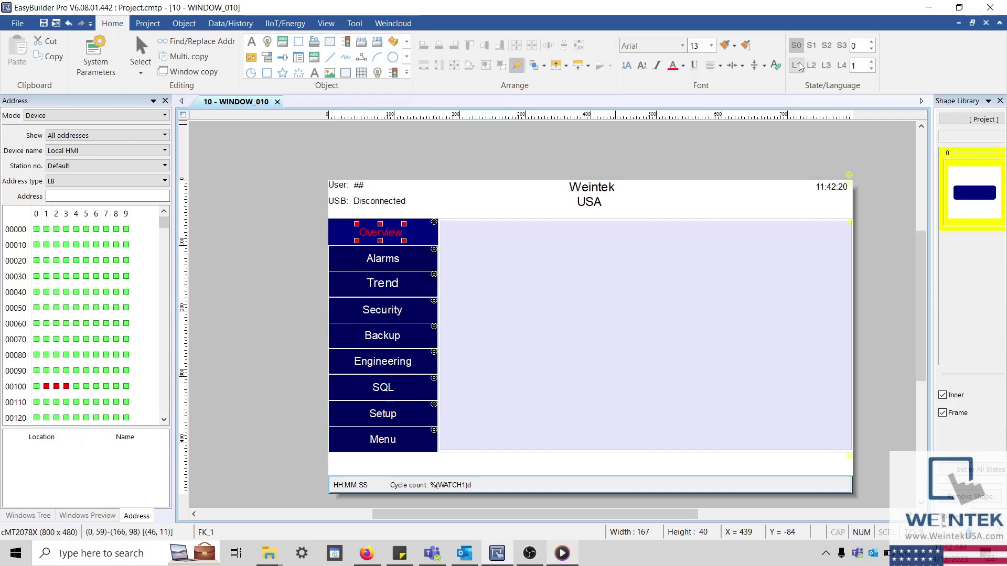